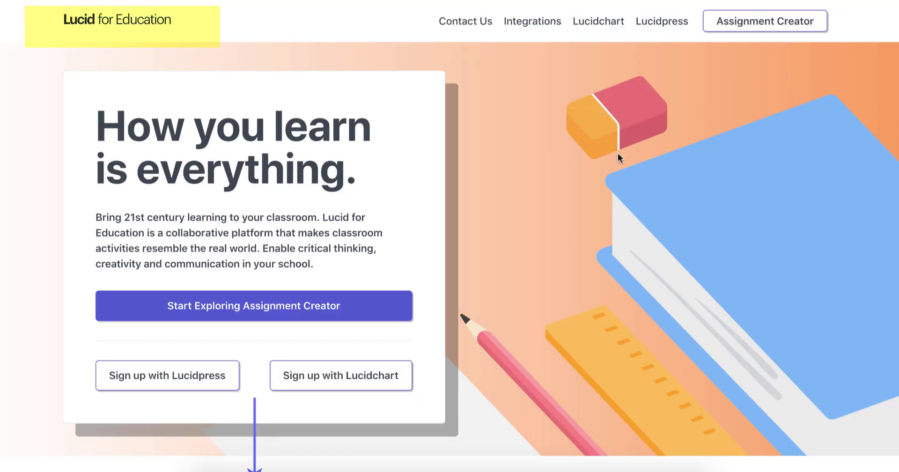
- Search the Assignment Creator library for "concept map" and open the premium Concept Map Template
click(403, 306)
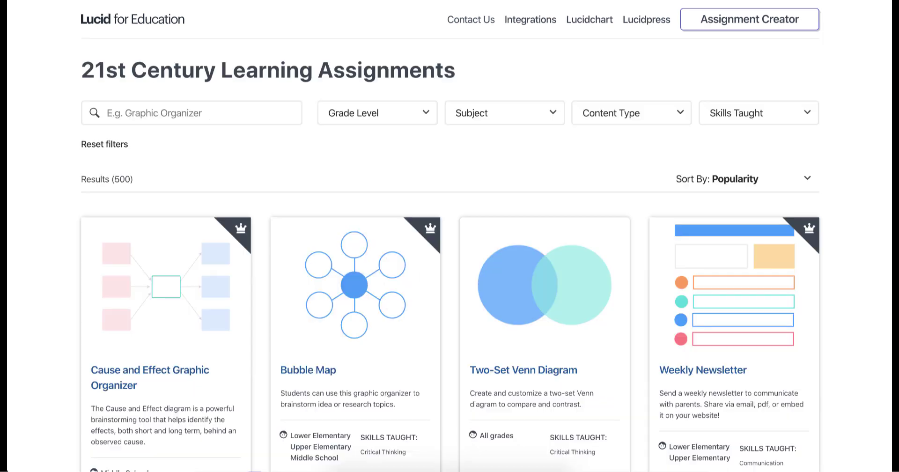
click(187, 113)
text(concept map)
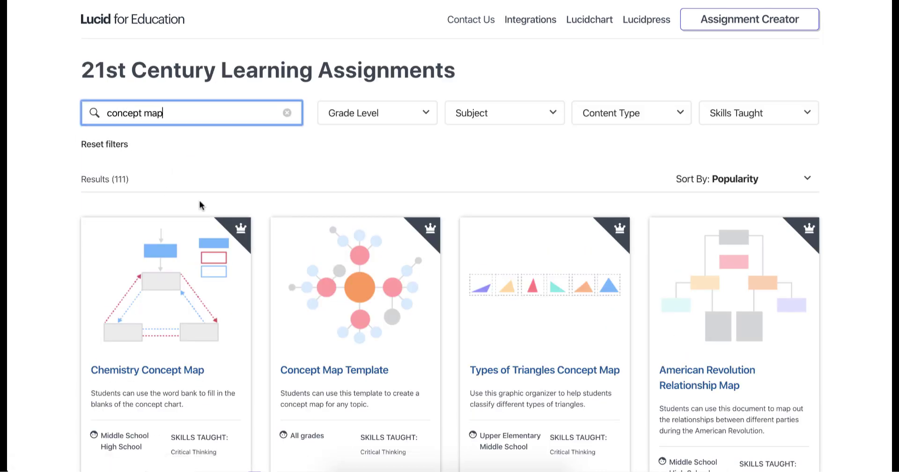
scroll(201, 202, down, 3)
click(321, 315)
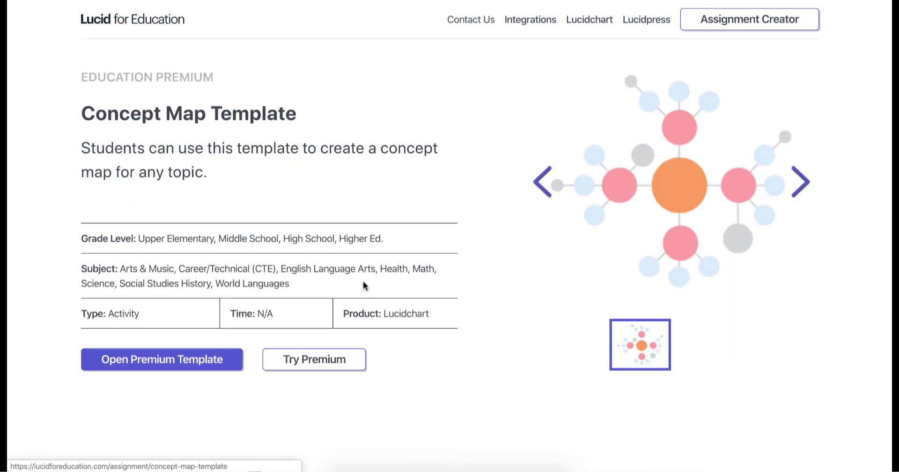
click(199, 360)
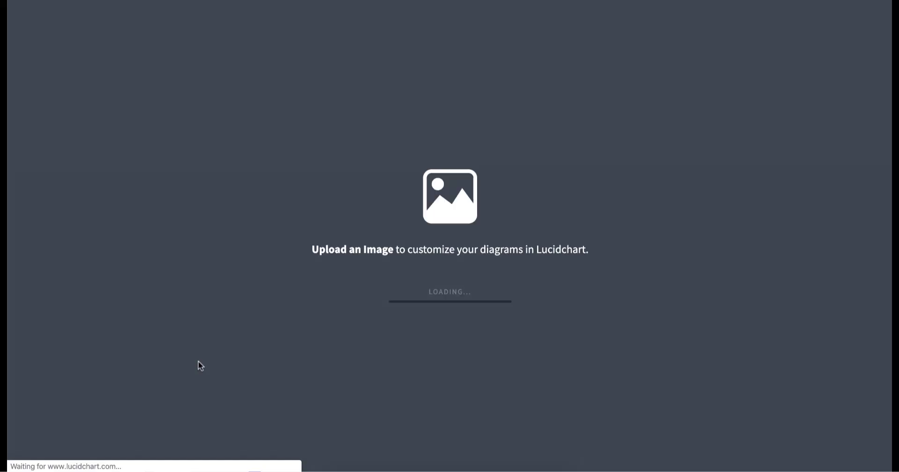
- Relabel the template's top box Solar System and the three boxes in the row below Sun, Planets and Celestial Bodies
text(Solar Sys)
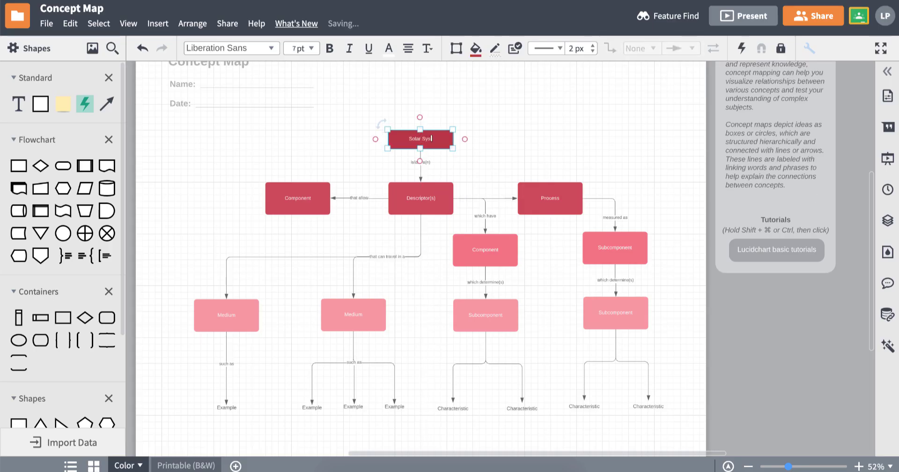
text(tem)
click(298, 198)
text(Sun)
click(421, 200)
text(P)
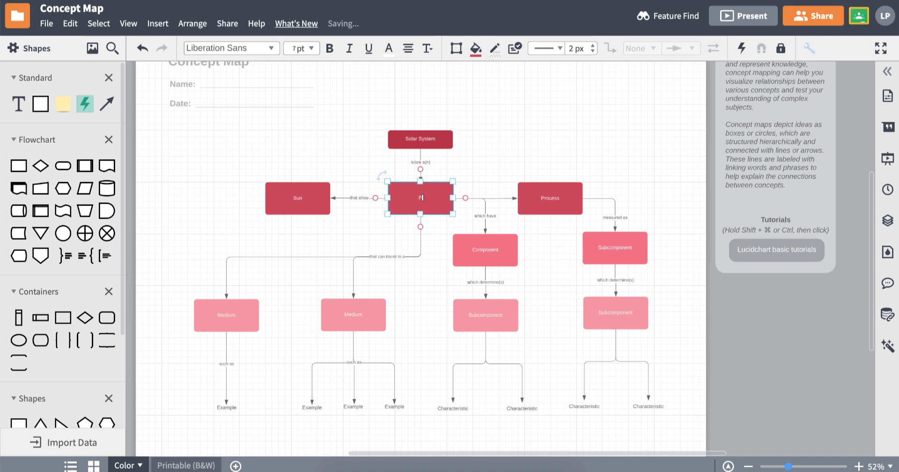
text(lanets)
click(553, 202)
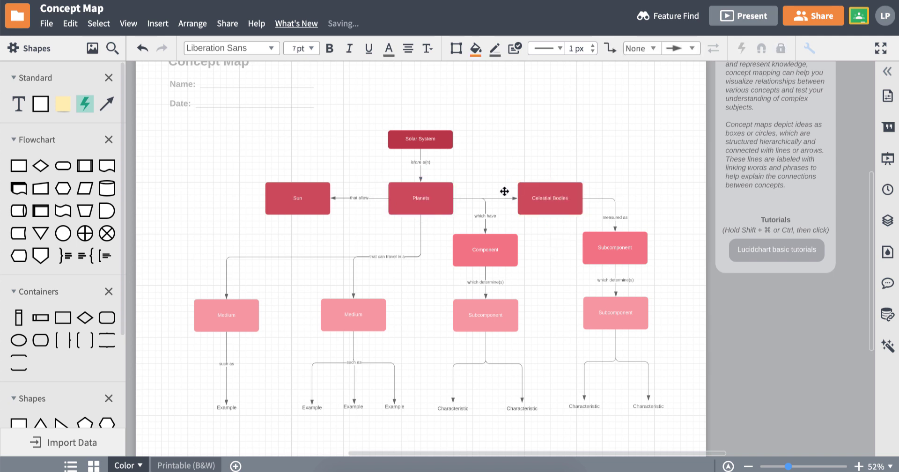
- Fill the Solar System box with dark blue and the Sun, Planets and Celestial Bodies boxes with a lighter blue
drag(445, 141, 444, 106)
click(477, 54)
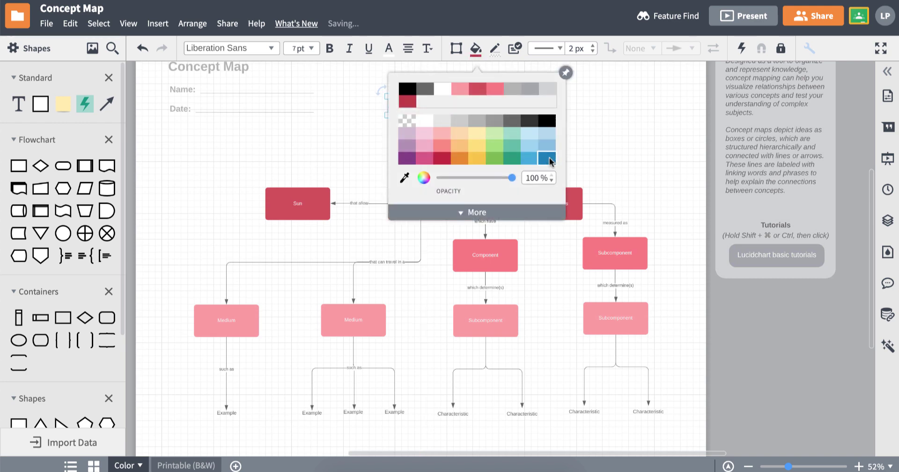
click(529, 136)
drag(263, 161, 585, 222)
click(475, 48)
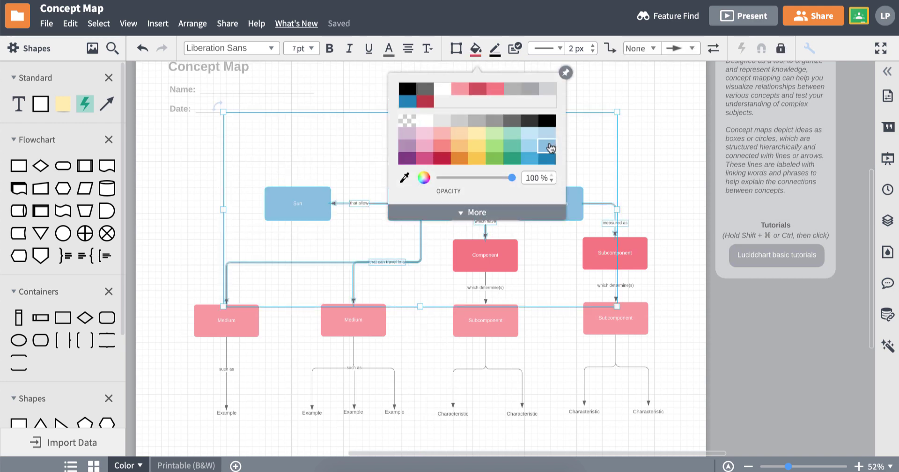
click(527, 145)
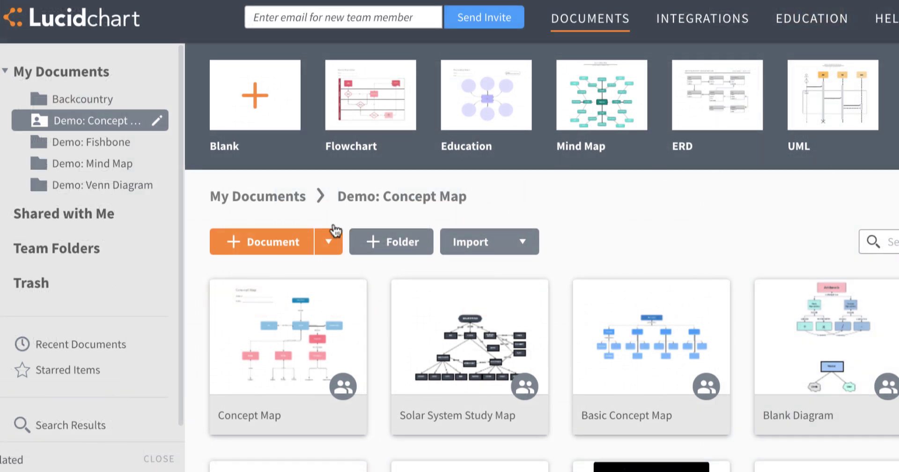
- Create a new blank document in the Demo: Concept Map folder and title it "Solar System Concept Map"
click(309, 236)
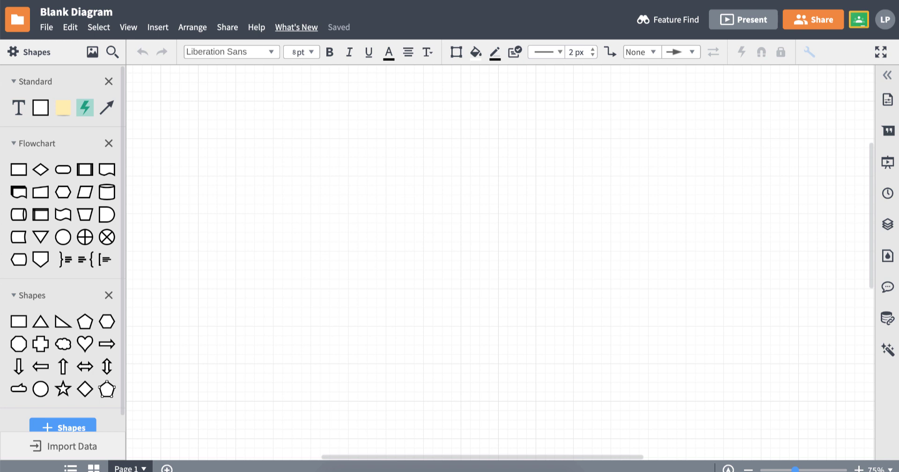
click(101, 16)
key(BackSpace)
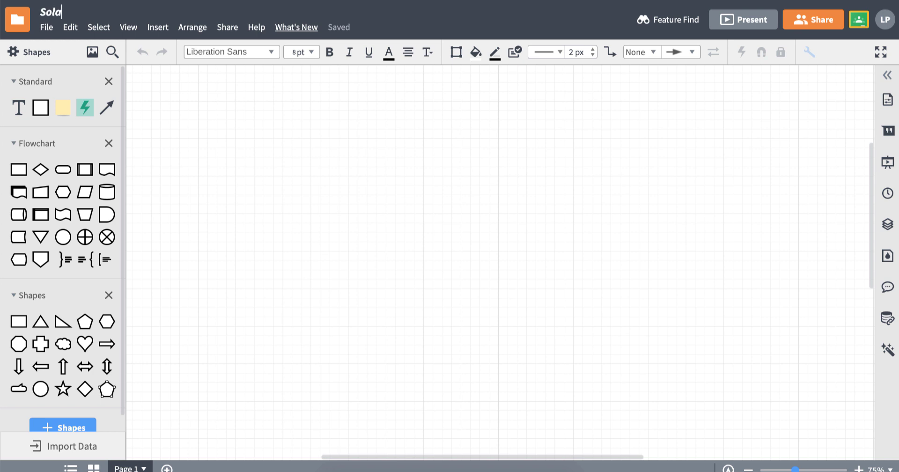
text(Solar System Conce)
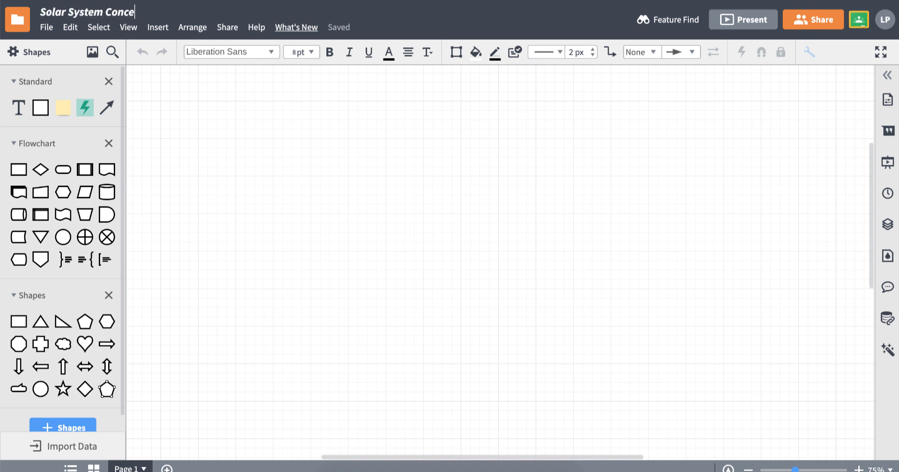
text(pt Map)
click(159, 99)
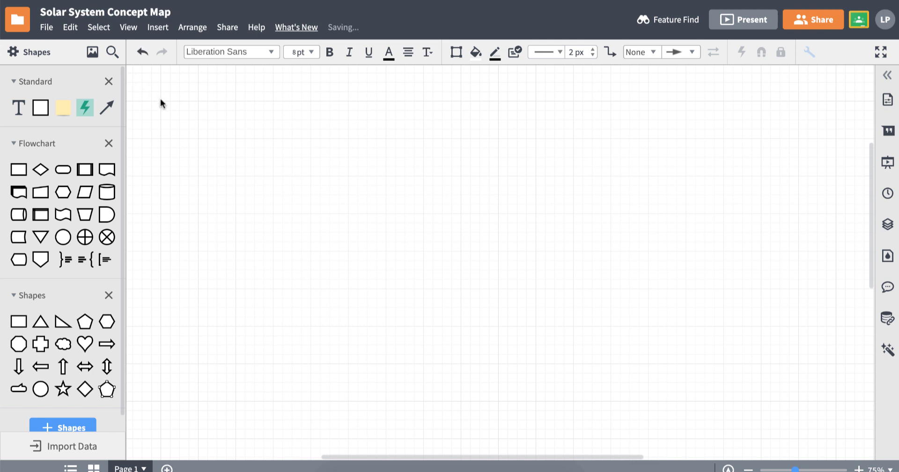
- Place four Process boxes, one above a row of three, and label the upper one Solar System
drag(19, 169, 582, 259)
double_click(393, 146)
text(Solar)
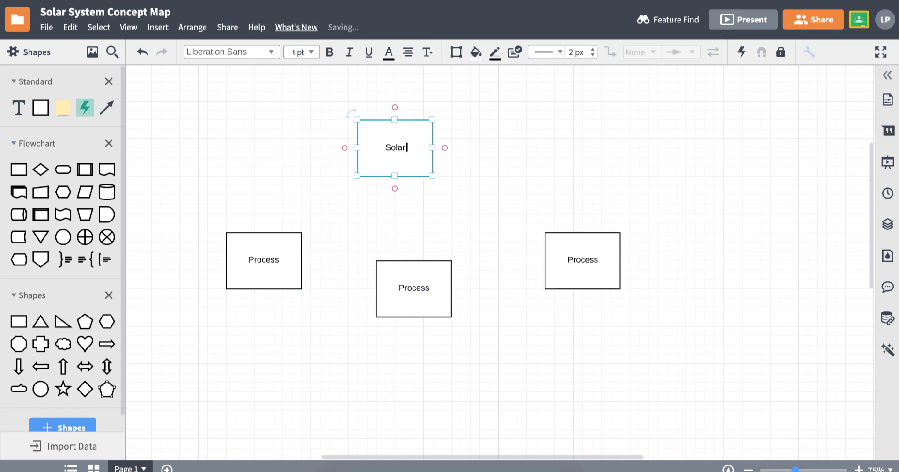
text( System)
- Label the three lower boxes Sun, Planets and Celestial Bodies, from left to right
double_click(264, 259)
text(Sun)
double_click(414, 287)
text(Planets)
double_click(583, 259)
text(Celestial)
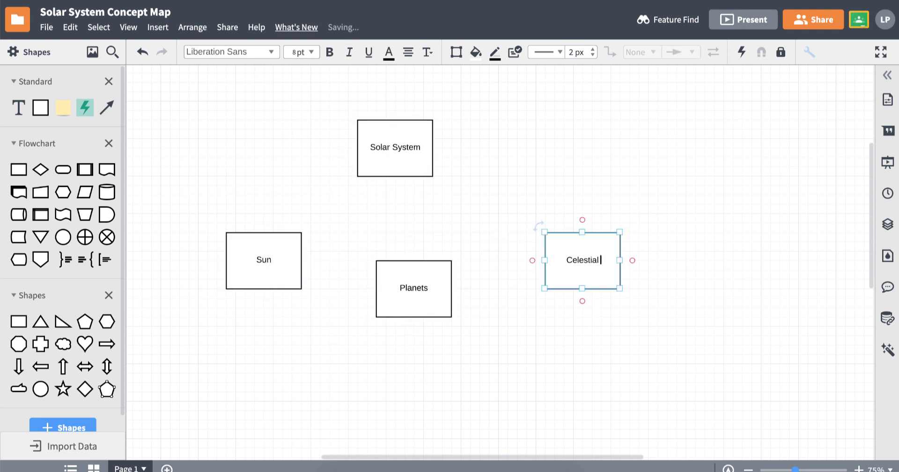
text( Bodies)
click(552, 367)
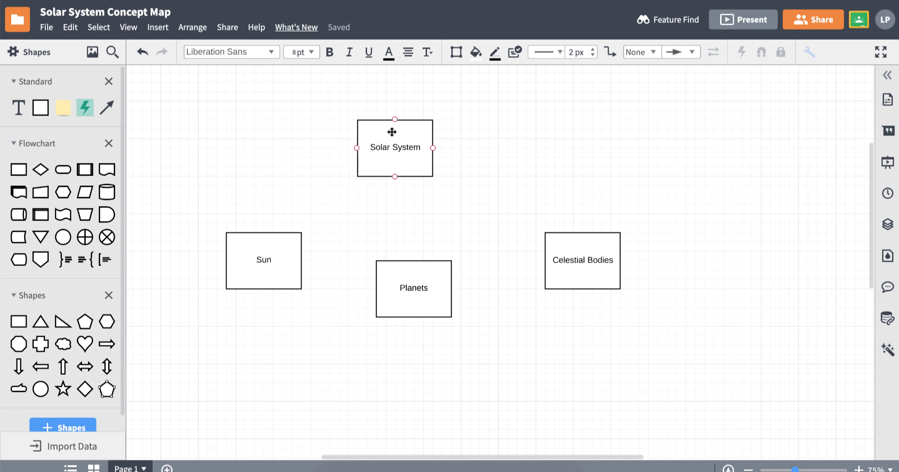
- Connect the Solar System box with arrows to the Sun, Planets and Celestial Bodies boxes
click(392, 132)
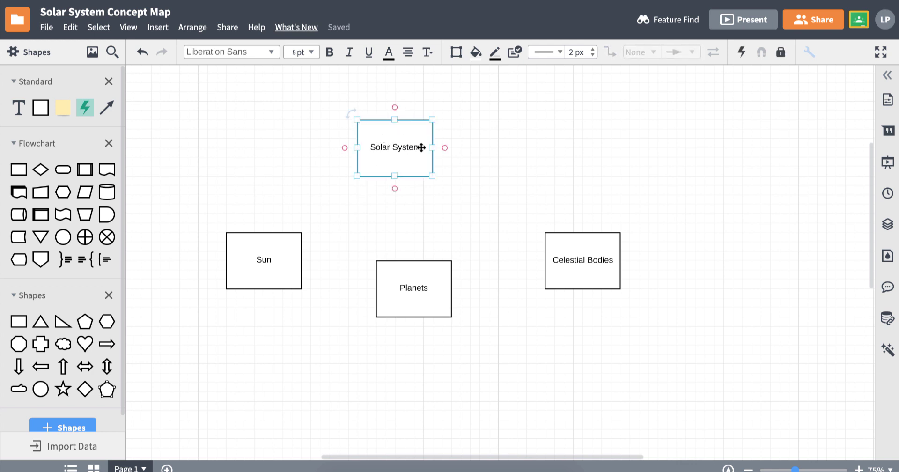
drag(394, 188, 413, 259)
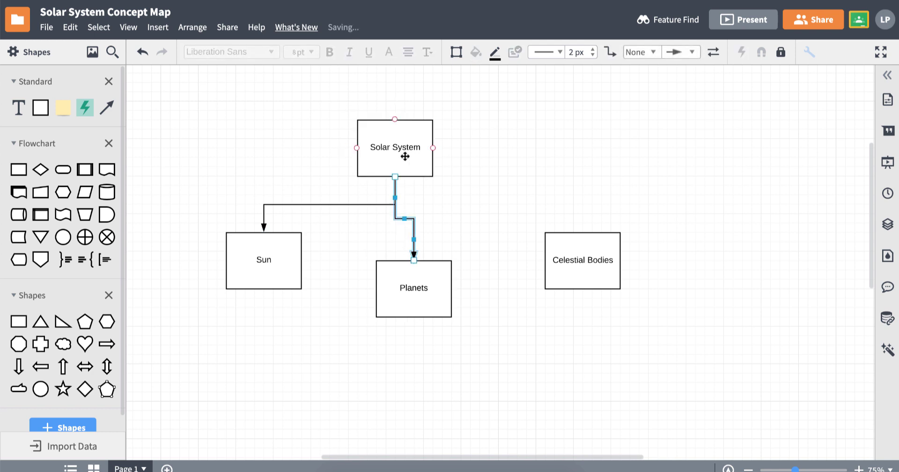
click(403, 155)
drag(394, 188, 583, 231)
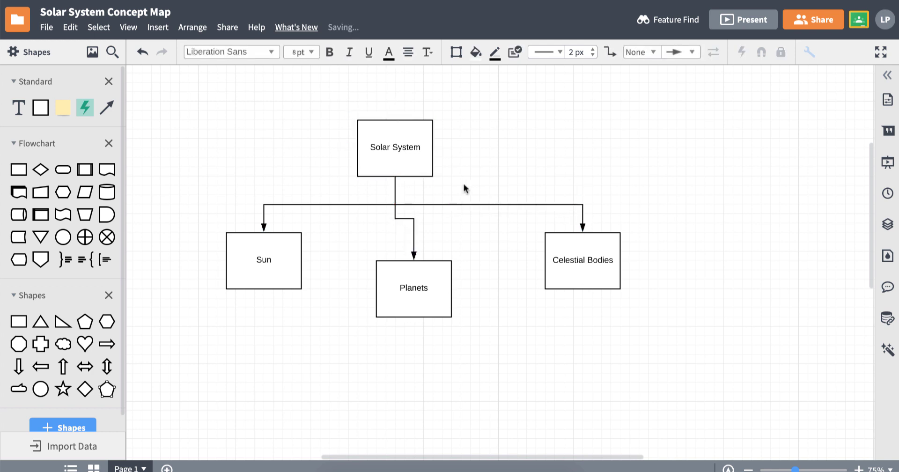
- Add the text "Includes" to the connector just below the Solar System box
click(484, 205)
double_click(395, 190)
text(Includes)
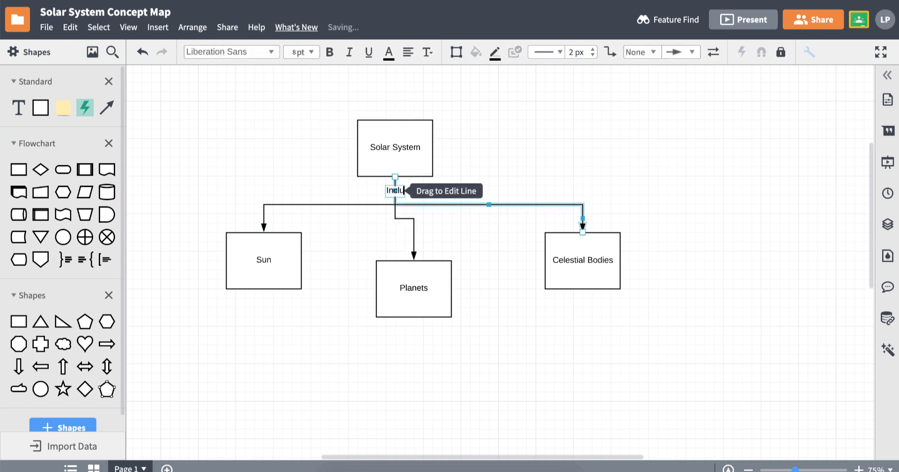
click(492, 251)
- Change the font of the whole diagram to Komika Hand
drag(195, 83, 624, 320)
click(273, 53)
click(252, 76)
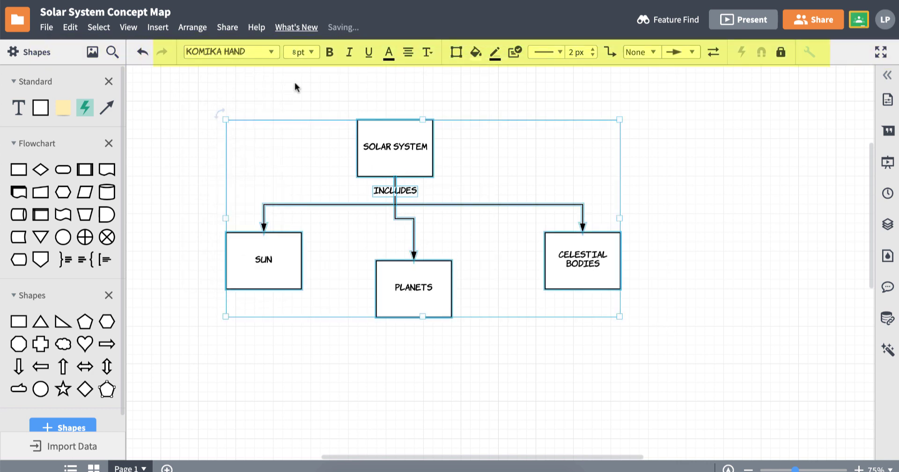
- Fill all four boxes of the diagram with dark grey
click(250, 135)
key(ctrl+a)
click(476, 52)
click(526, 111)
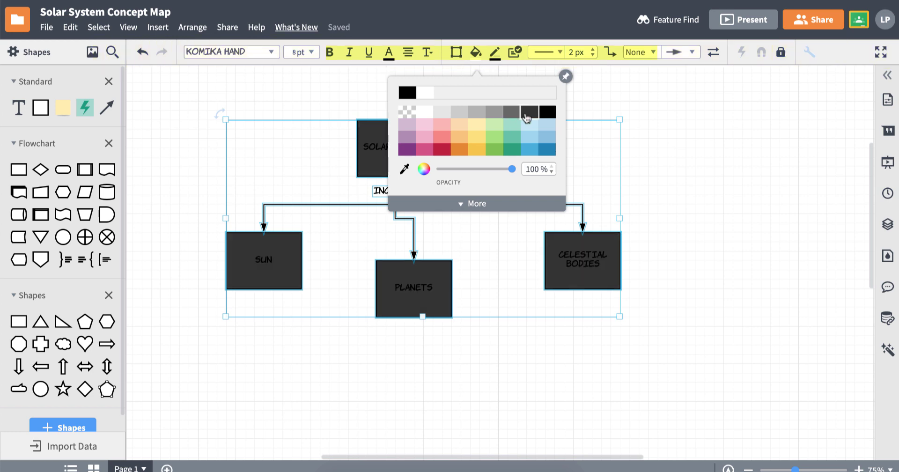
- Set the diagram's text colour to white, but make the "Includes" connector label black
click(389, 52)
click(337, 112)
click(399, 188)
click(388, 52)
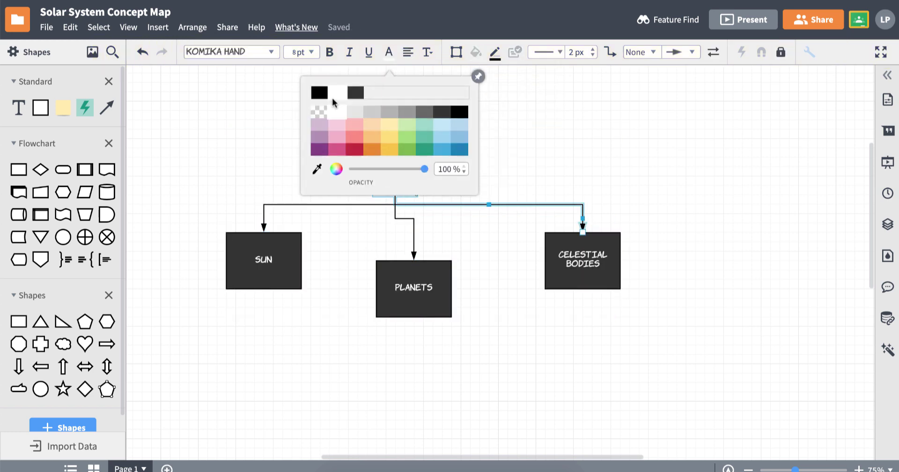
click(320, 92)
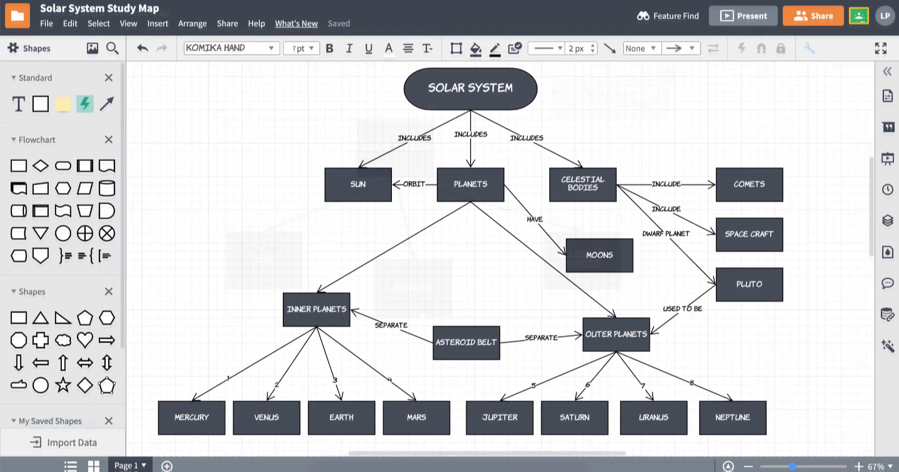